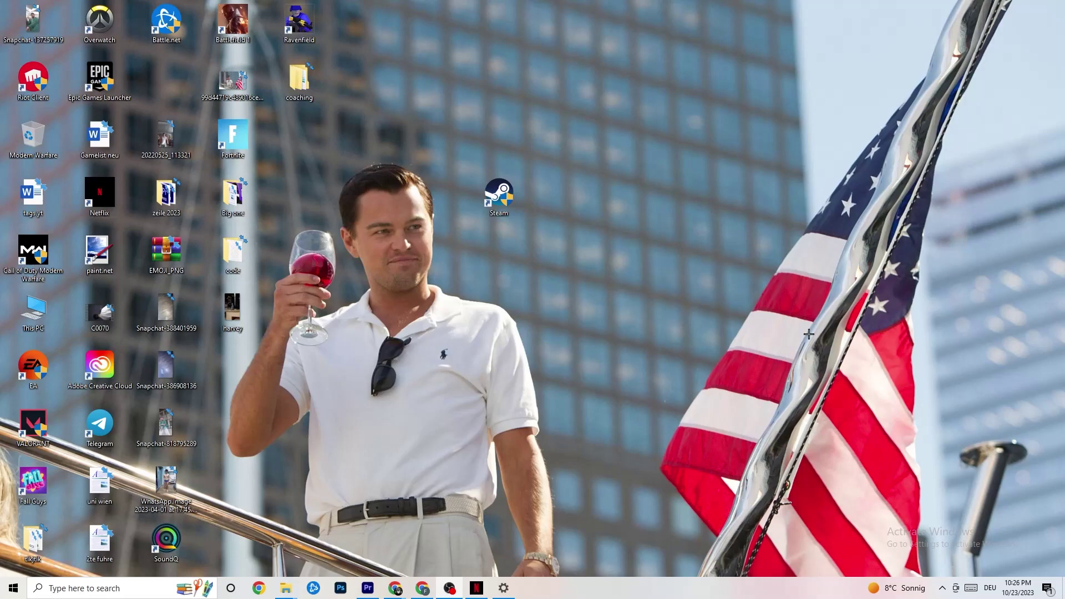
Try moving the Steam shortcut left, undo the move, and dismiss its context menu
drag(518, 177, 452, 176)
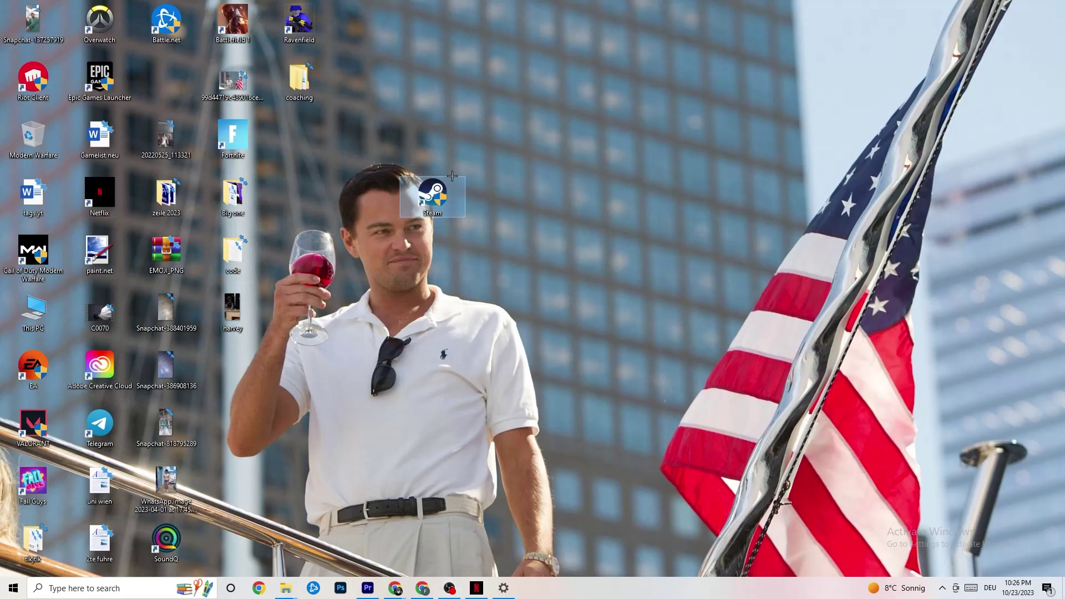
key(ctrl+z)
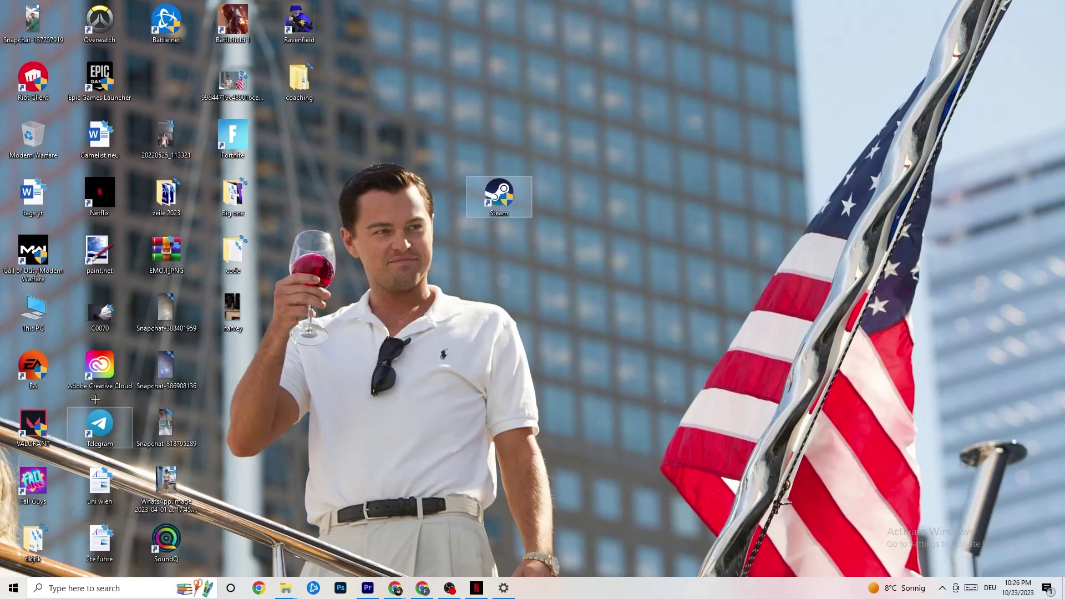
mouse_move(502, 207)
mouse_down()
mouse_move(509, 215)
mouse_move(502, 205)
mouse_up()
click(499, 128)
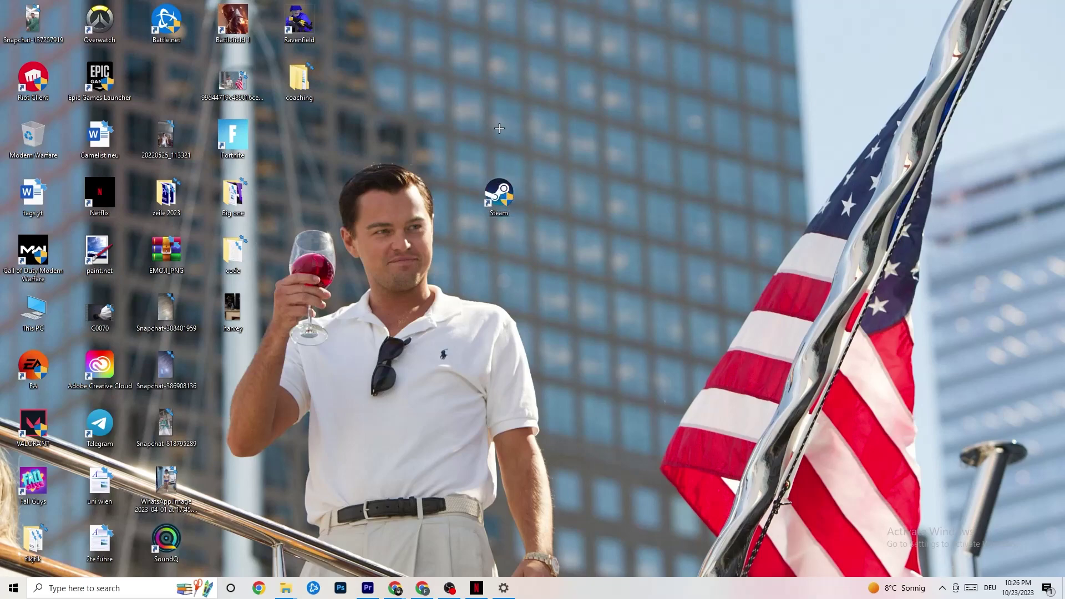
right_click(510, 194)
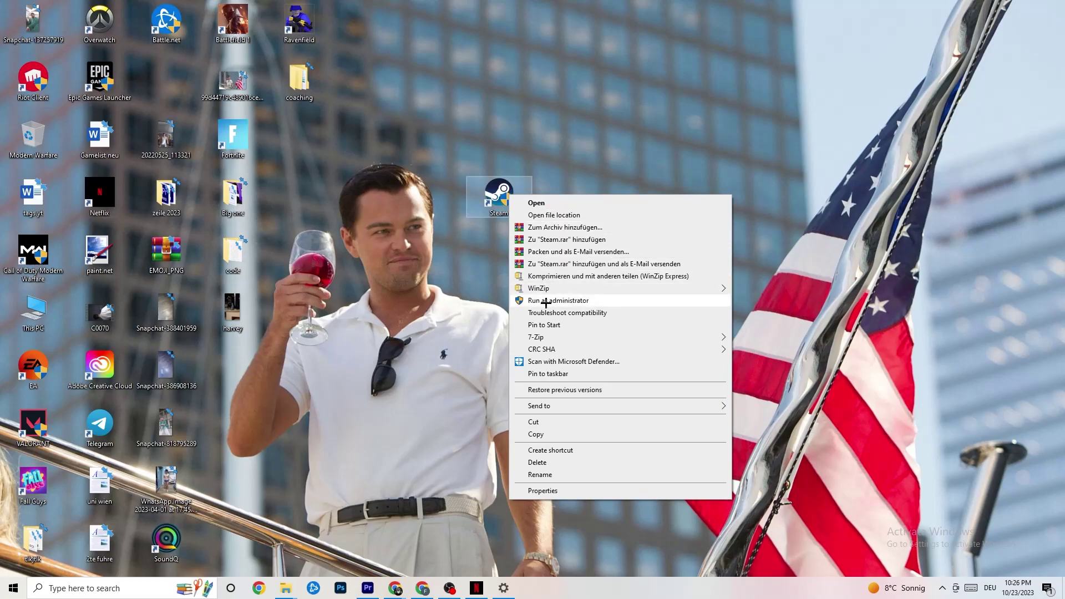
click(458, 296)
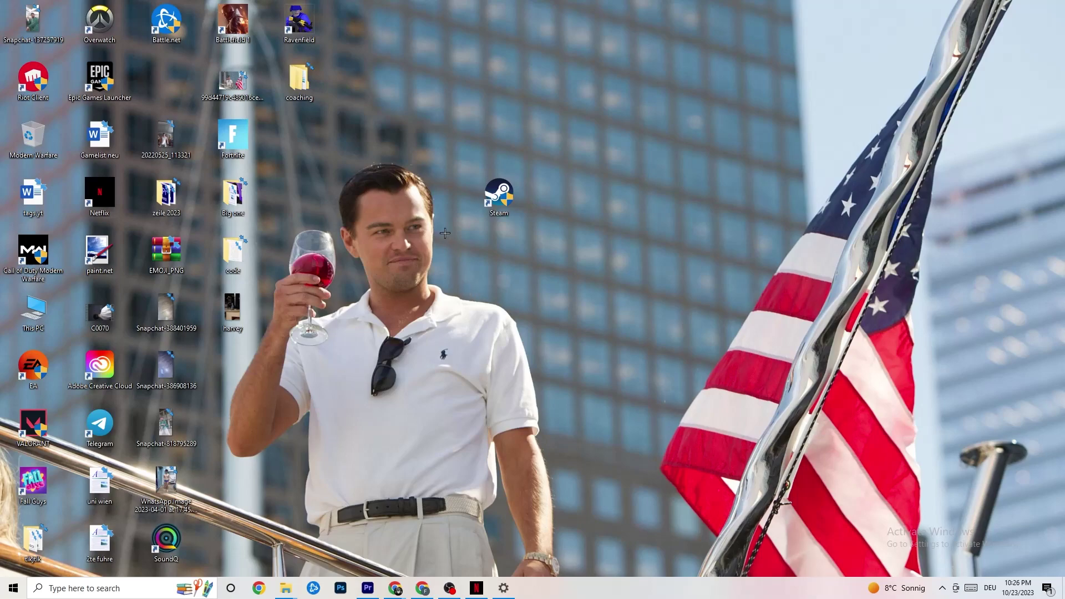
Set the Steam shortcut to Windows 8 compatibility mode with administrator rights and save
right_click(496, 197)
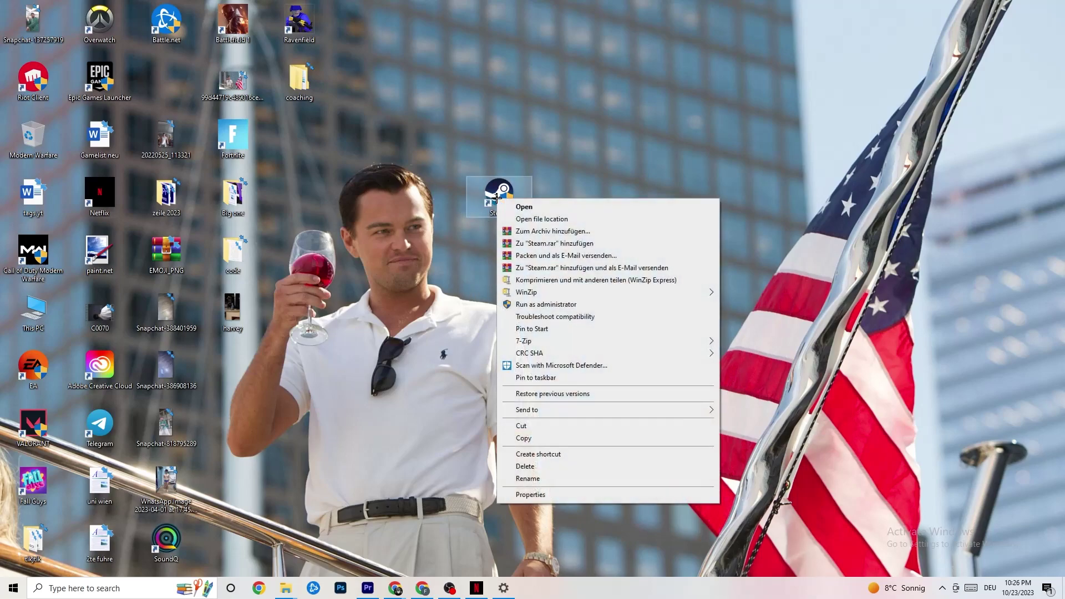
click(553, 494)
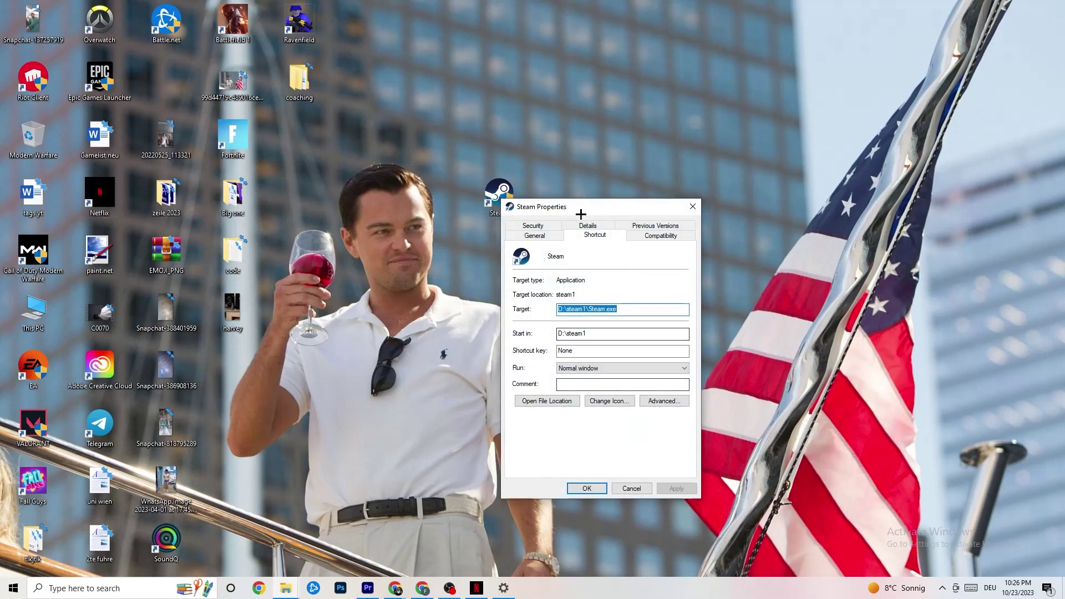
drag(579, 210, 527, 125)
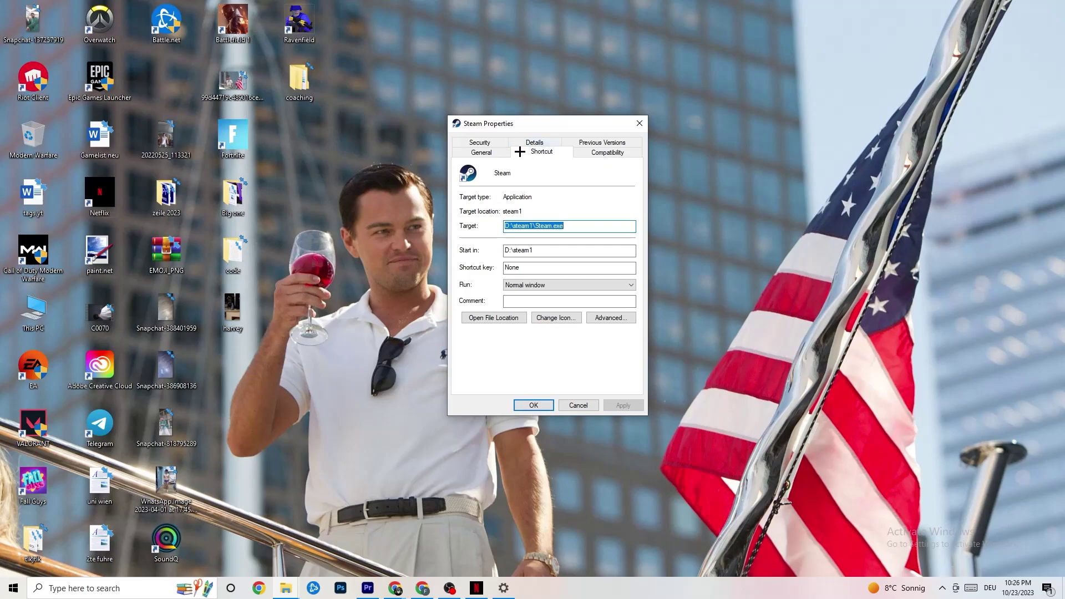
click(578, 151)
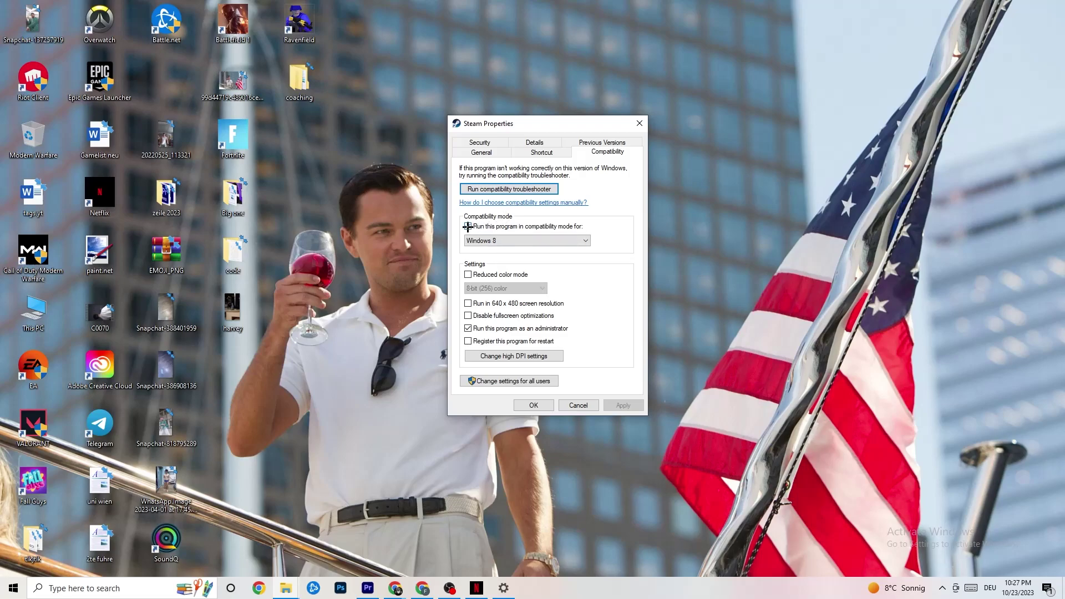
click(516, 240)
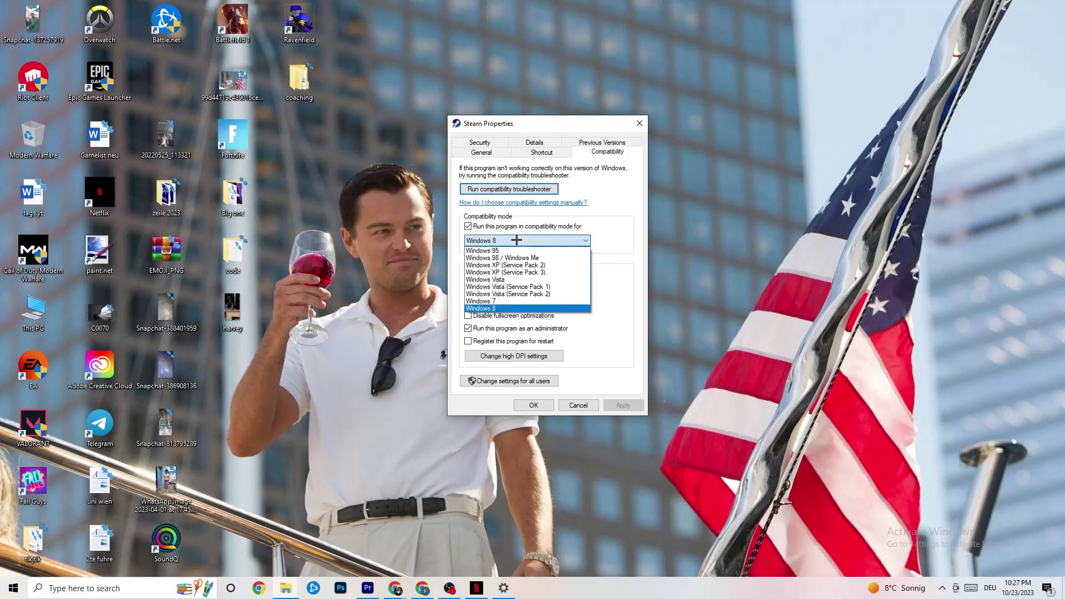
click(605, 256)
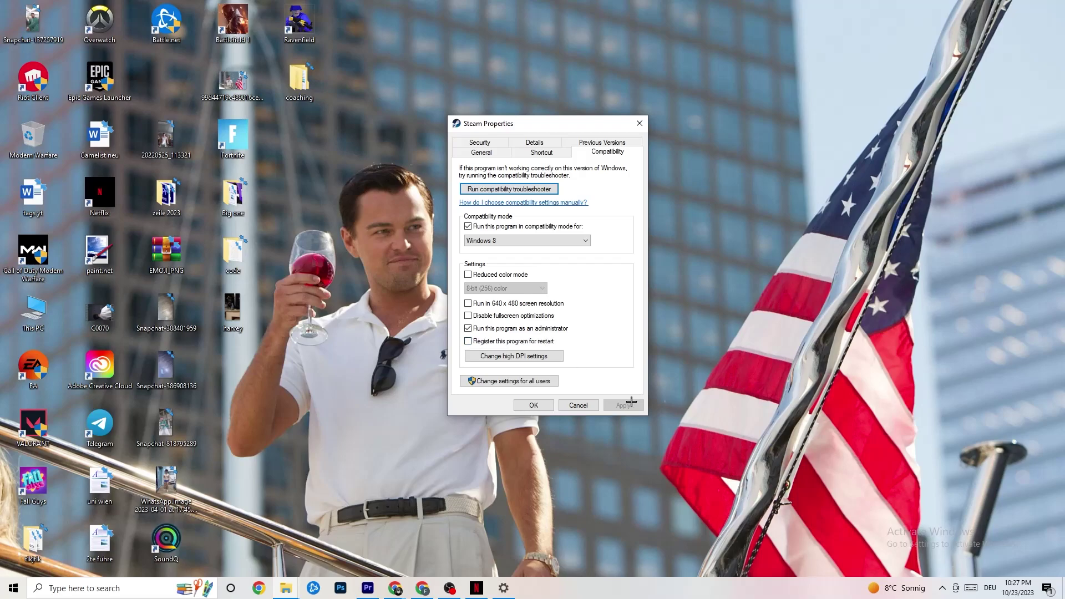
click(534, 406)
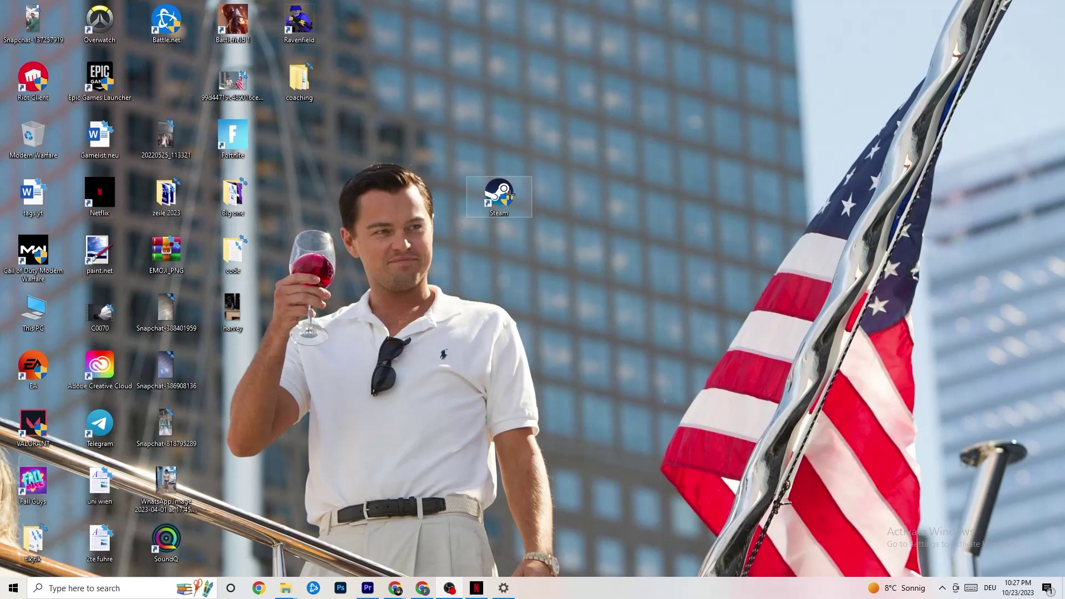
click(12, 590)
click(371, 539)
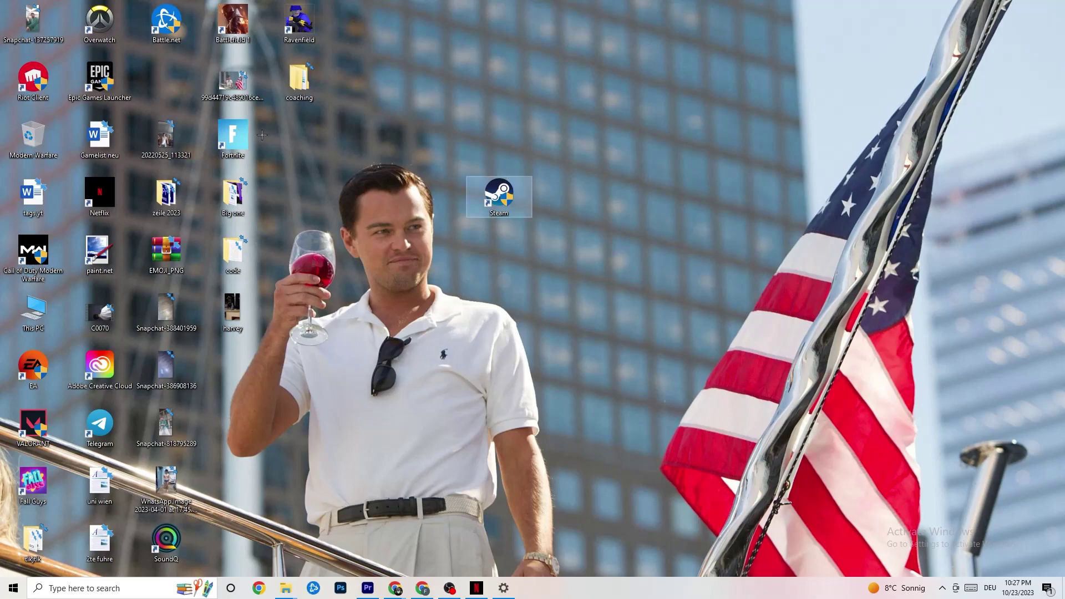
right_click(489, 202)
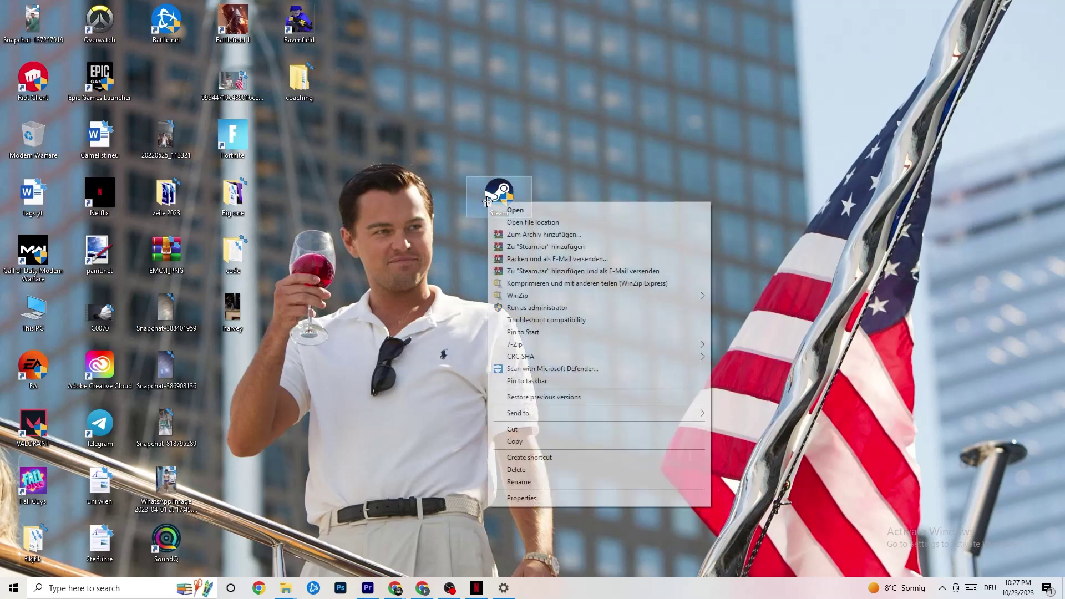
click(472, 308)
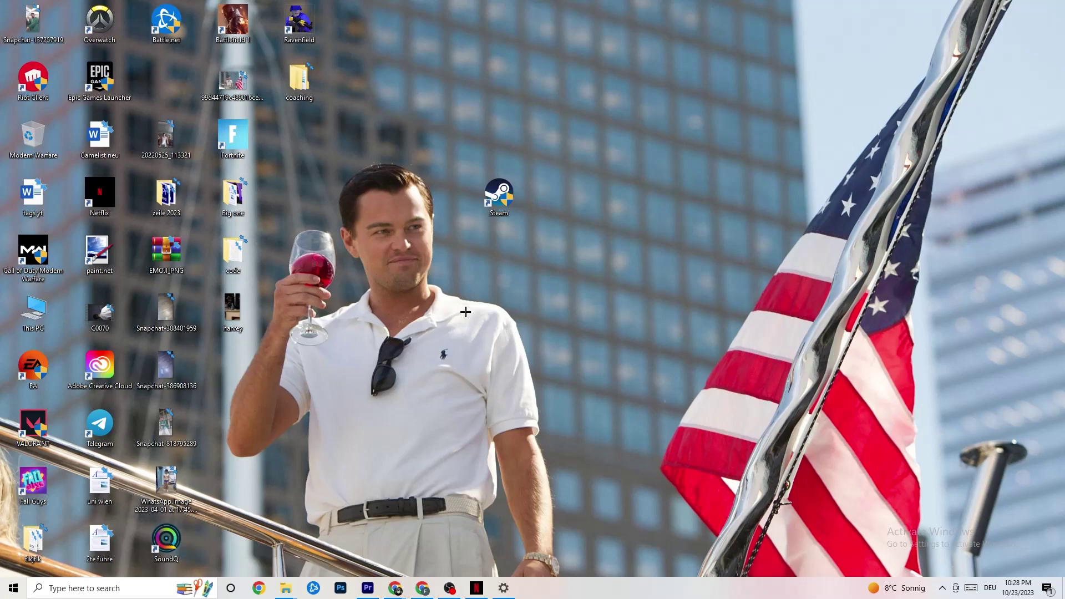
Launch Task Manager from the taskbar menu and maximize it to full screen
right_click(591, 595)
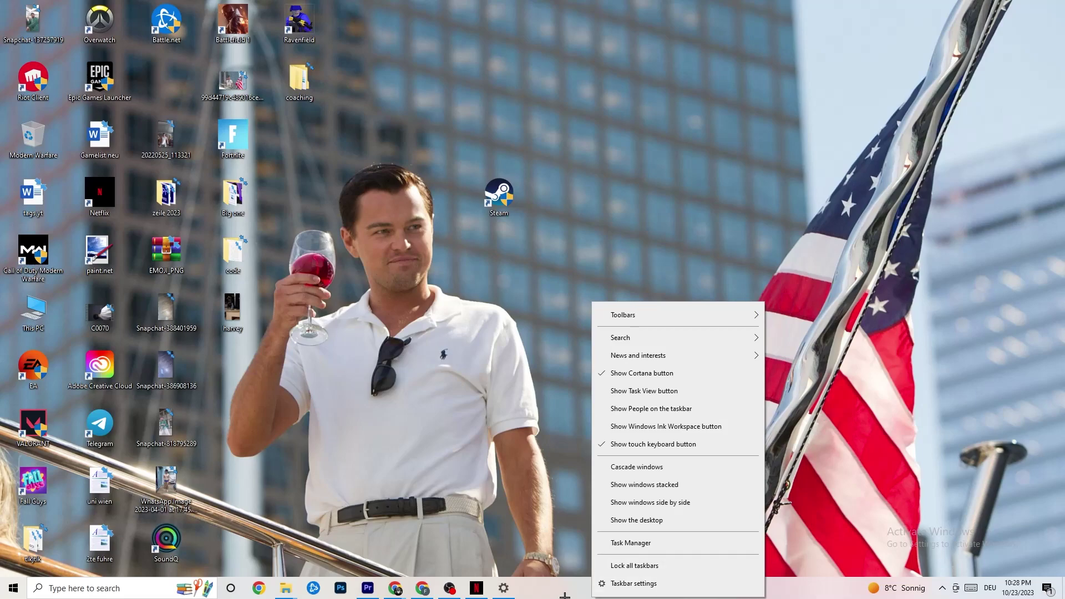
click(640, 543)
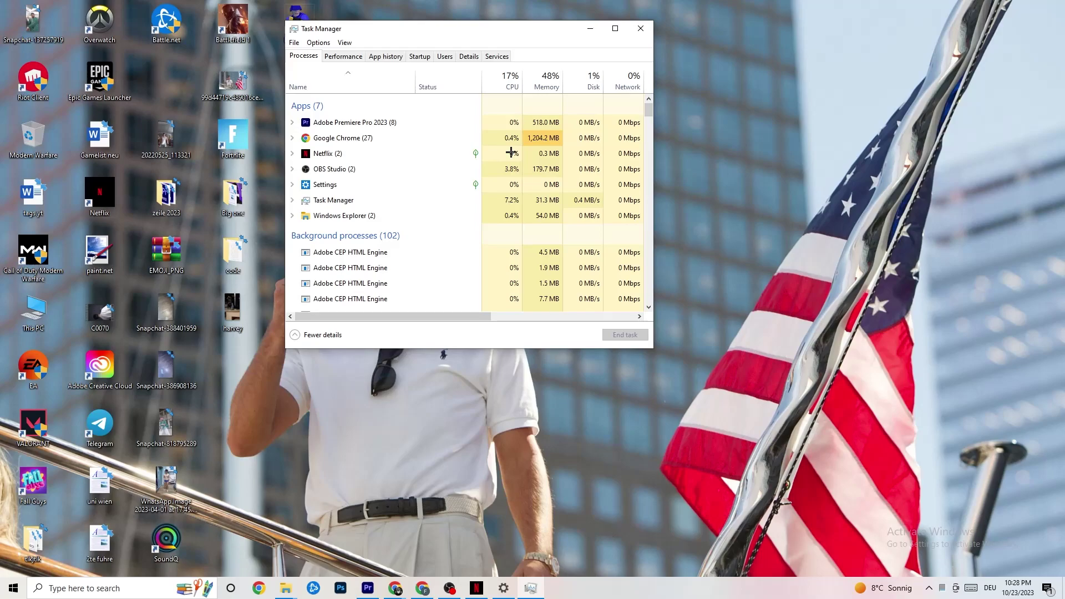
click(614, 29)
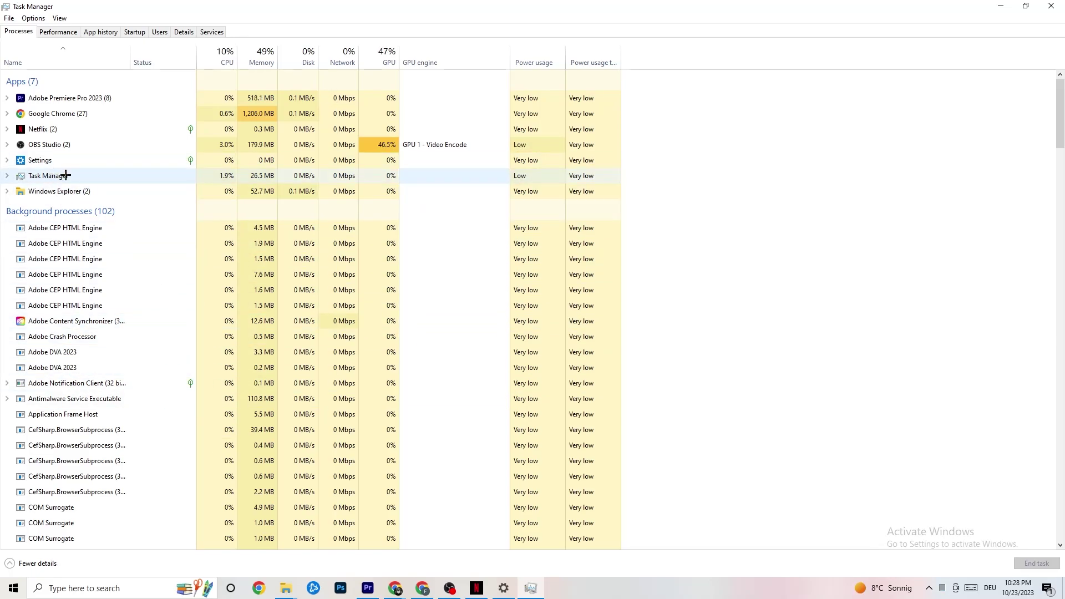
Leave Google Chrome running and switch to the Details per-process list
right_click(77, 114)
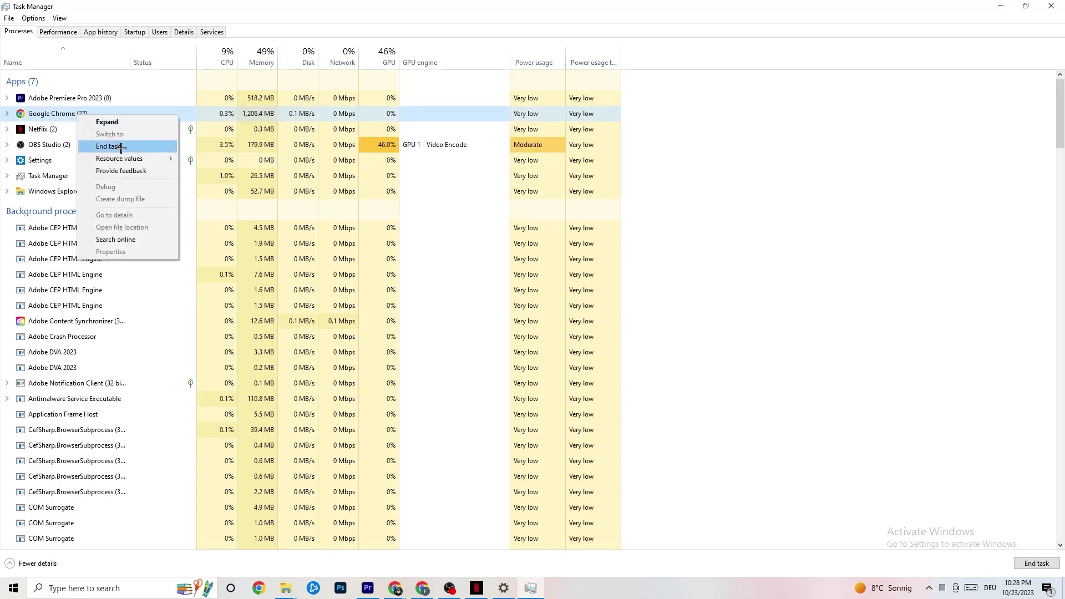
click(755, 133)
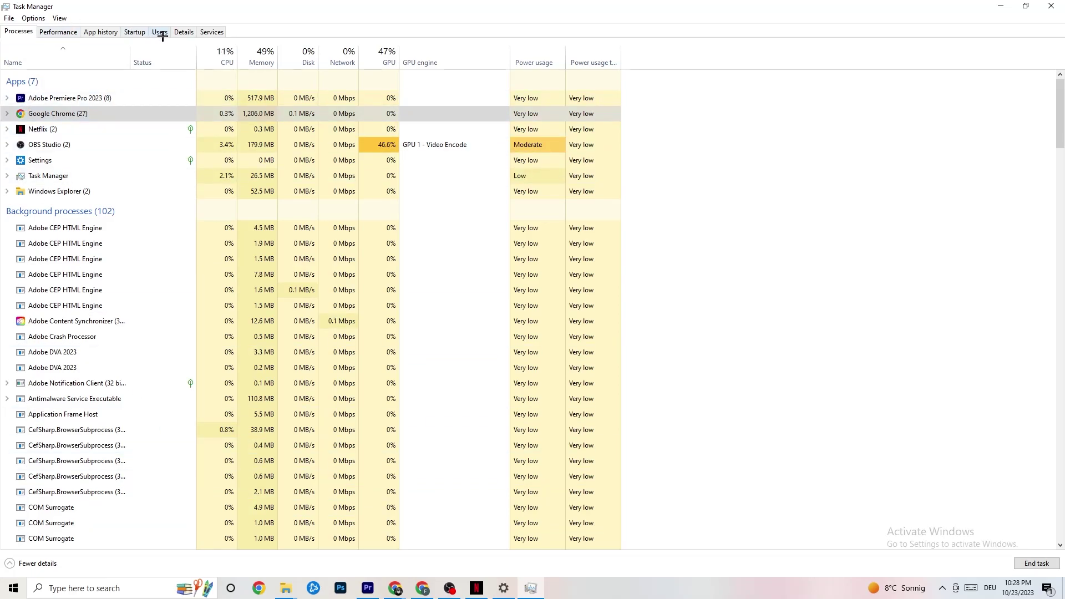
click(182, 32)
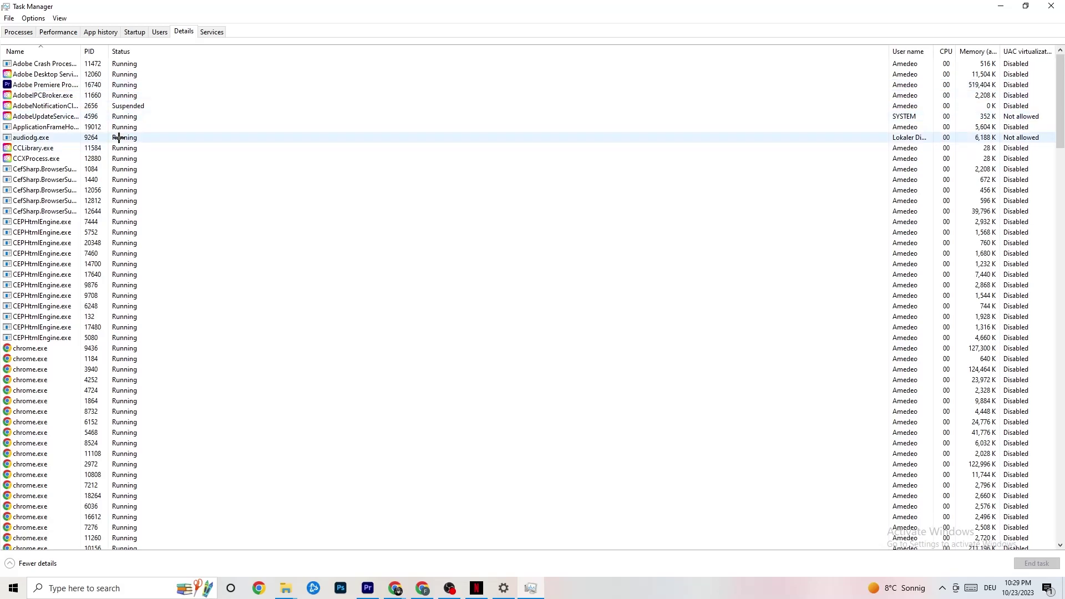
Inspect Adobe Premiere Pro's priority options without changing them, then show the Startup apps list
right_click(57, 86)
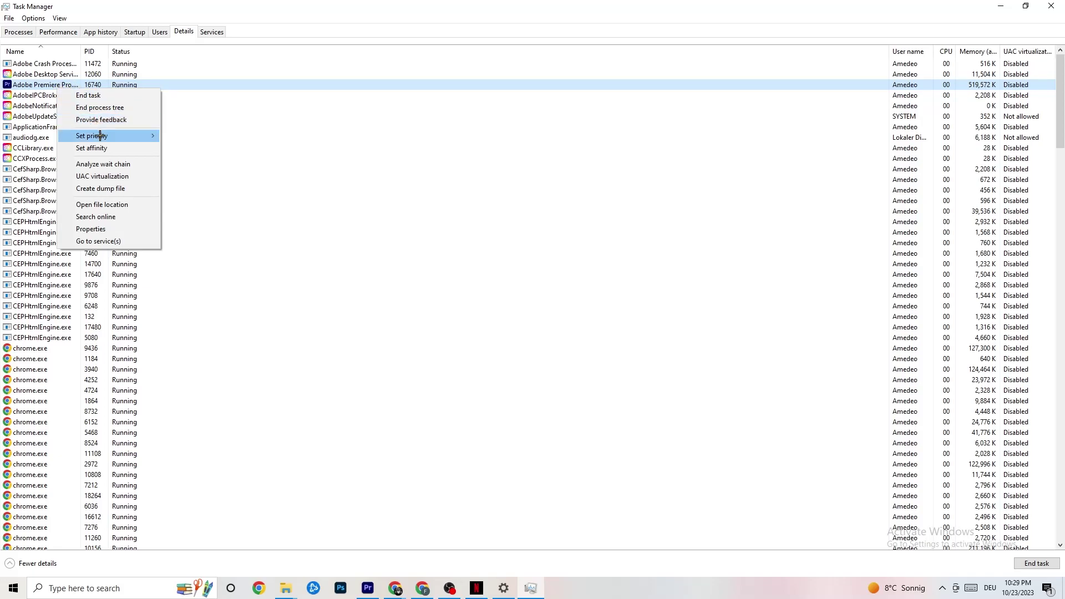
mouse_move(103, 142)
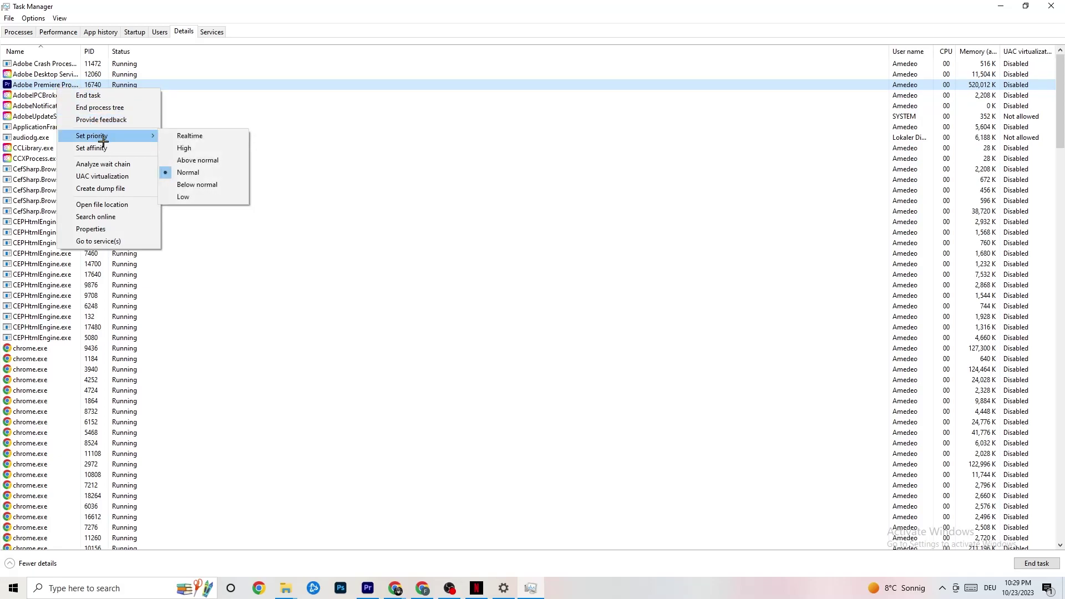
click(147, 132)
click(147, 132)
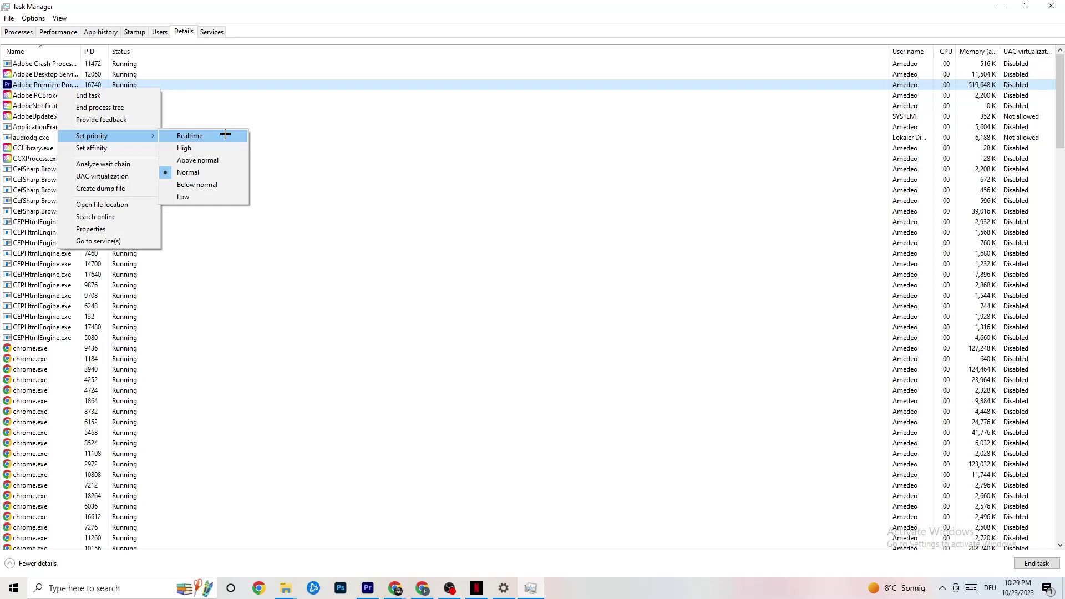
click(285, 118)
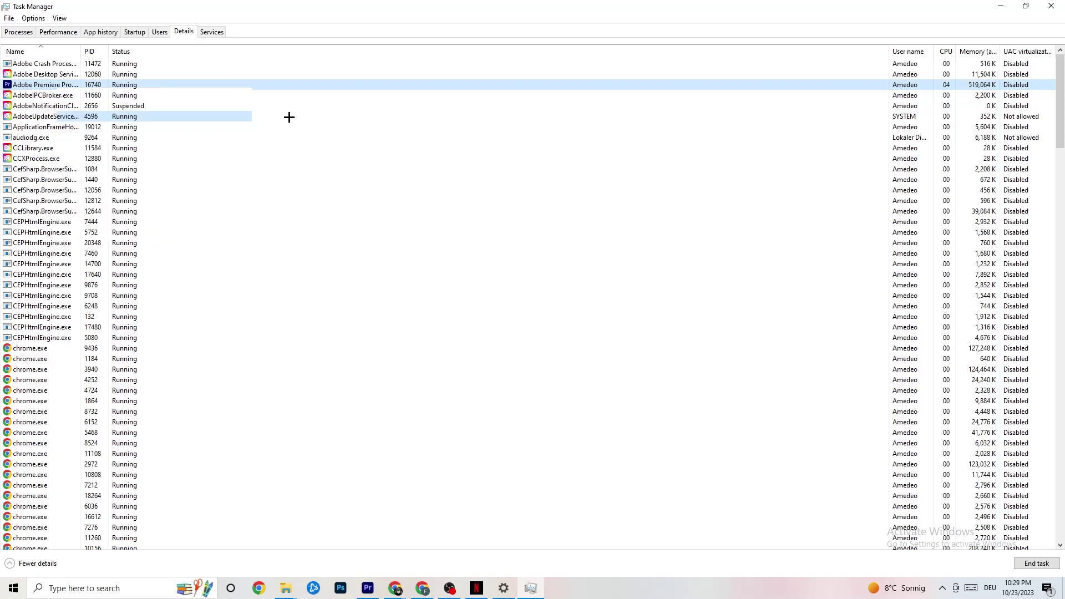
click(288, 116)
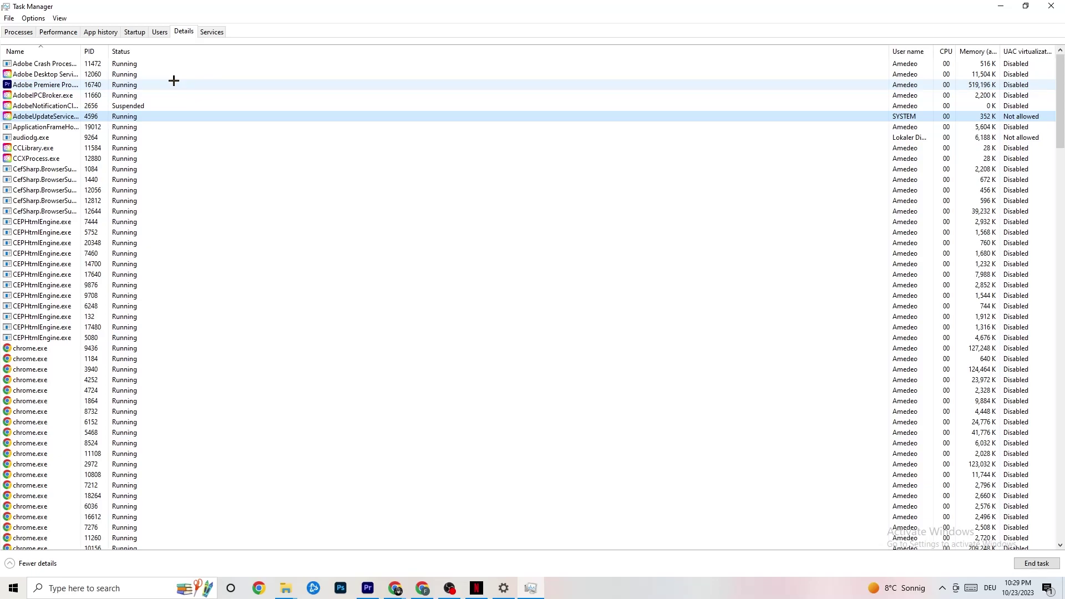
click(134, 32)
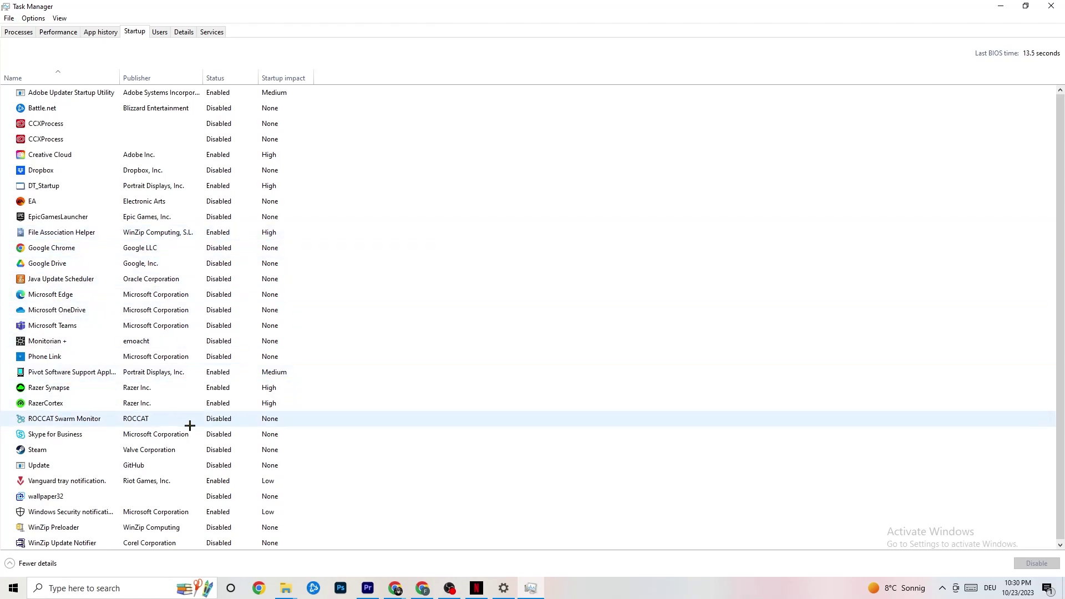
Leave Razer Synapse enabled at startup and close Task Manager
right_click(215, 388)
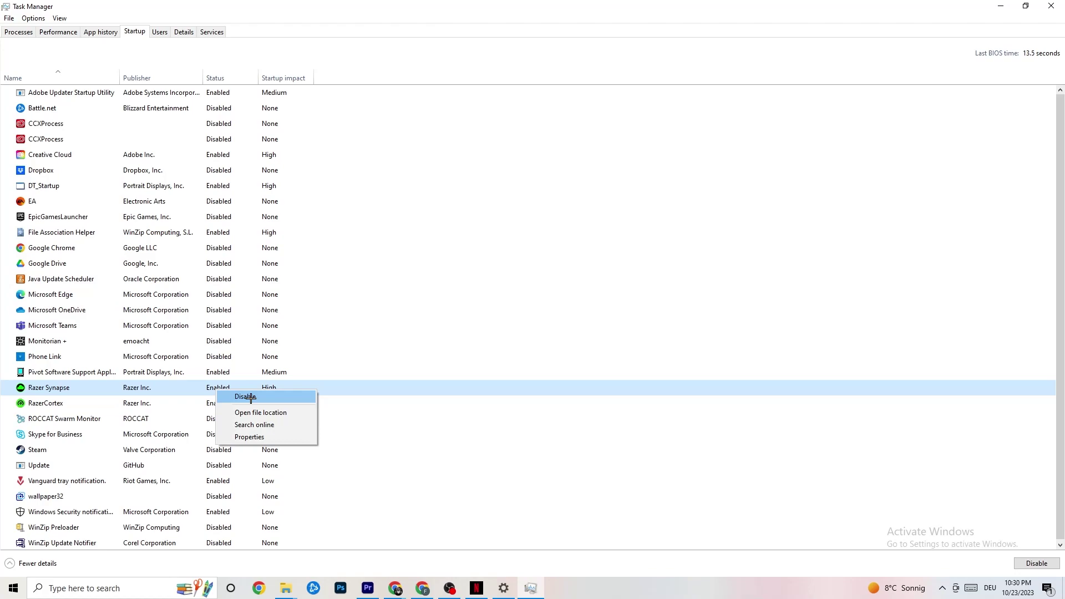
click(549, 56)
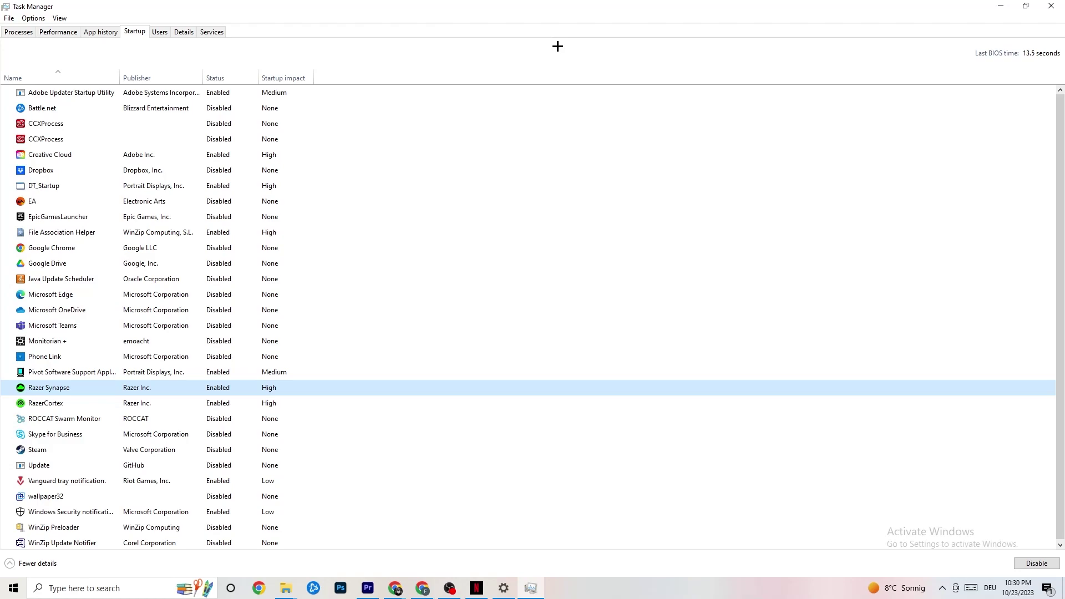
click(1045, 4)
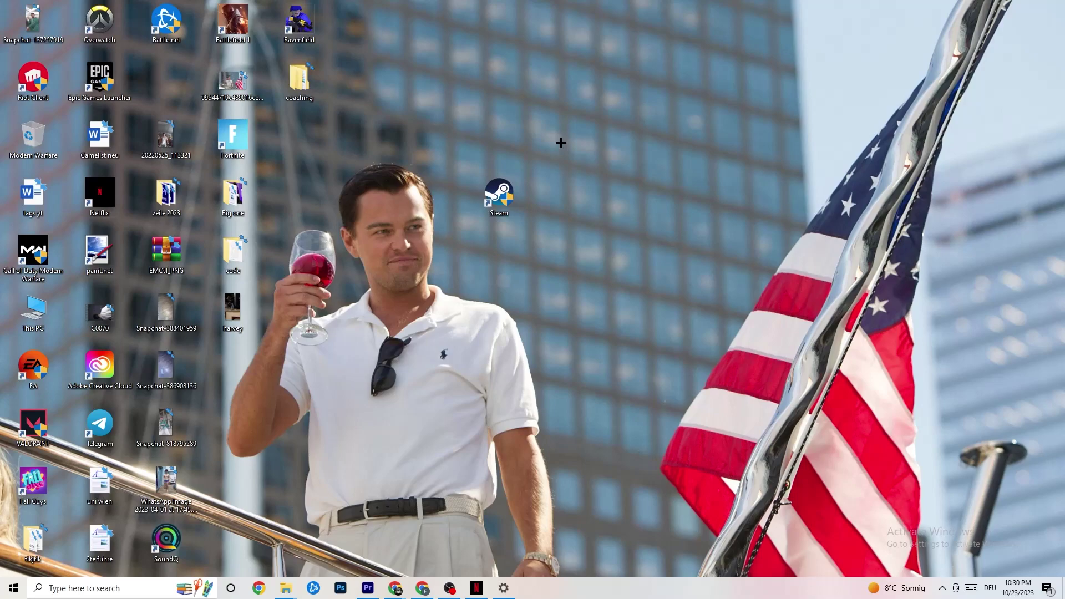
Open the Settings app from the Start menu
click(9, 594)
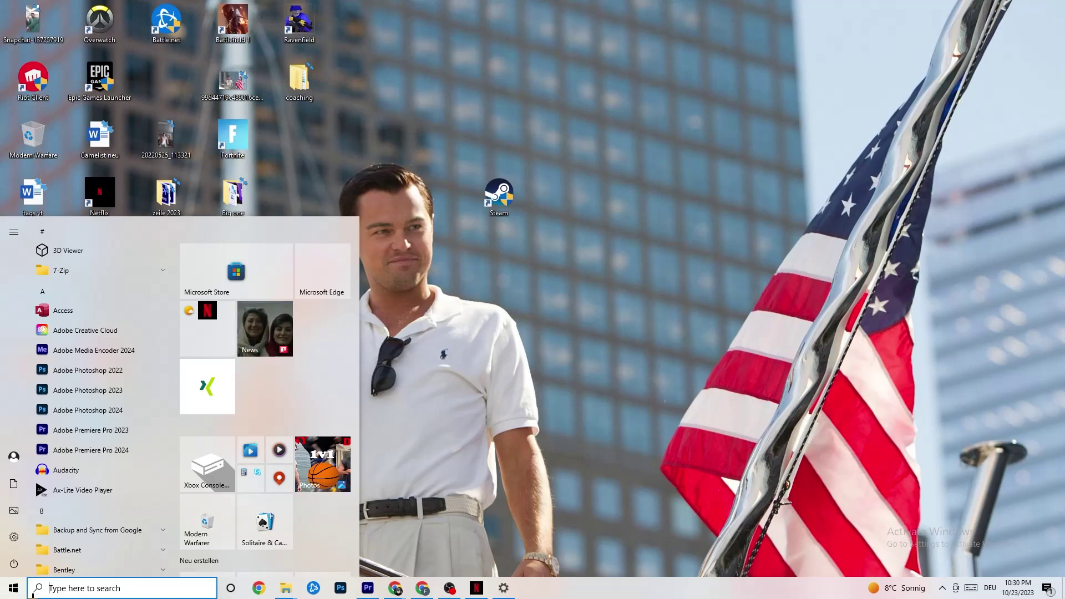
click(14, 536)
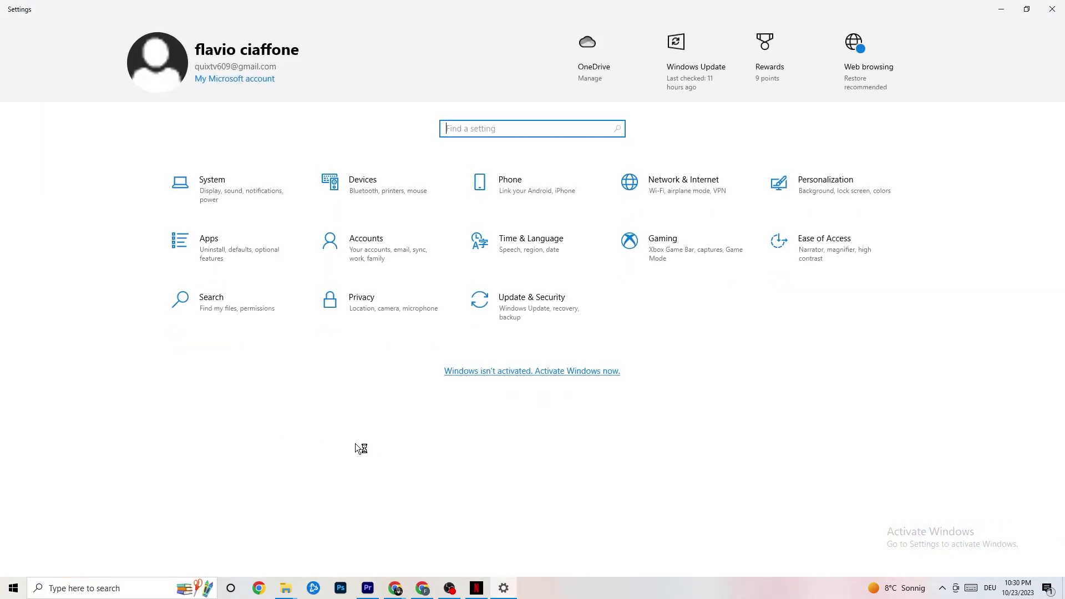
In System display settings, keep scaling at 100% with 1920 × 1080 resolution
click(231, 189)
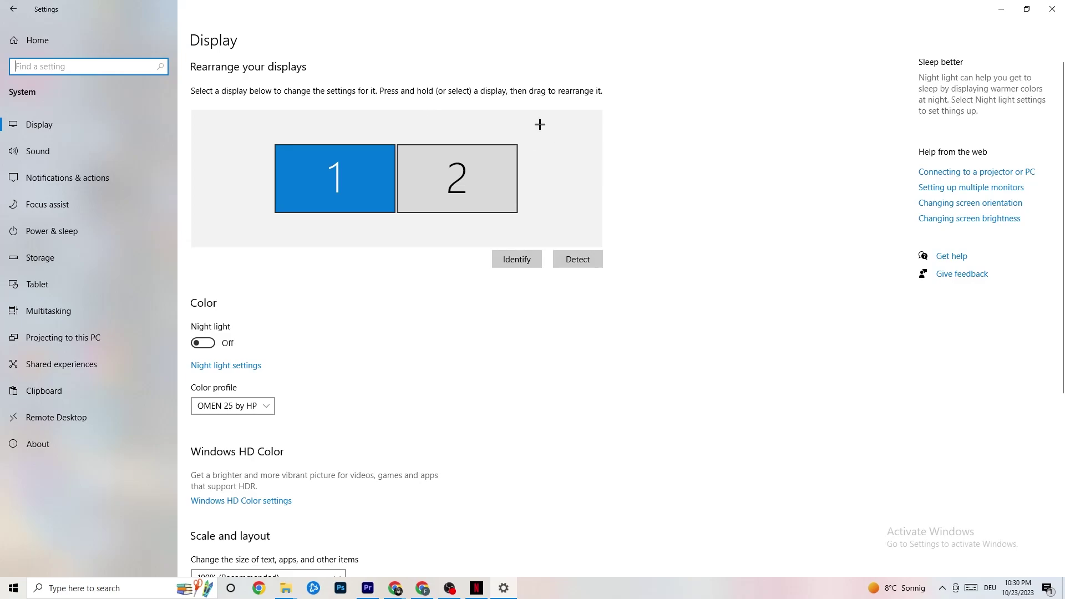
scroll(517, 125, down, 5)
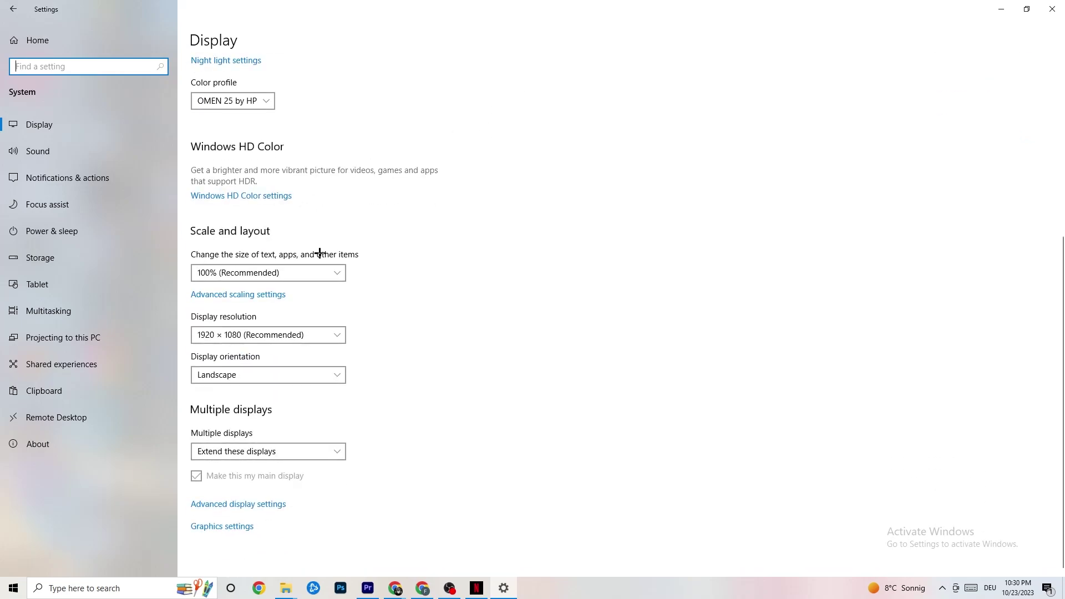
click(311, 273)
click(420, 214)
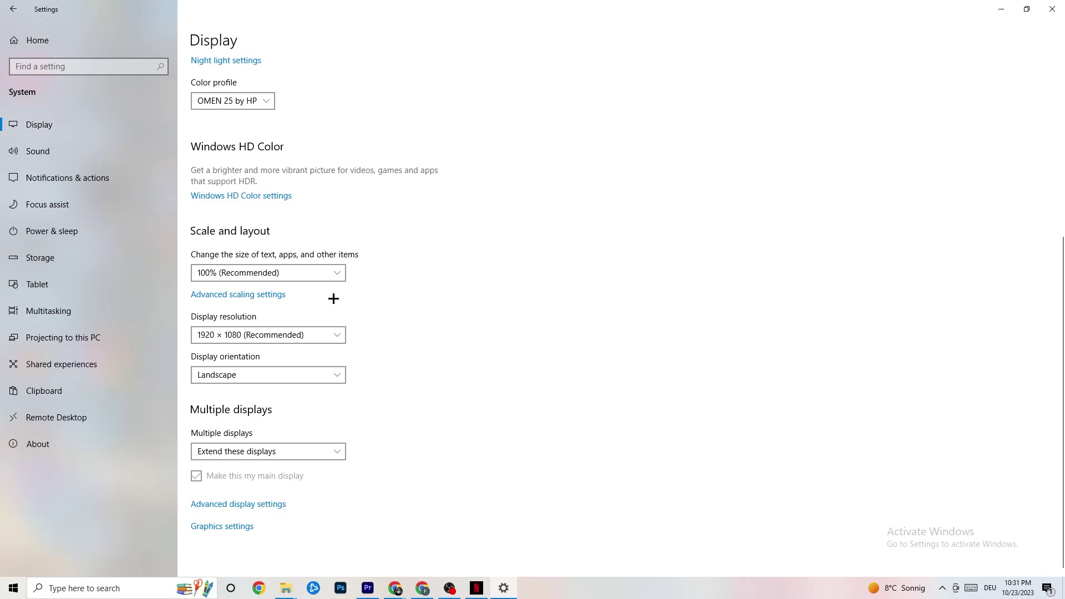
Review the power plans under Power & sleep, leaving Balanced active
click(67, 228)
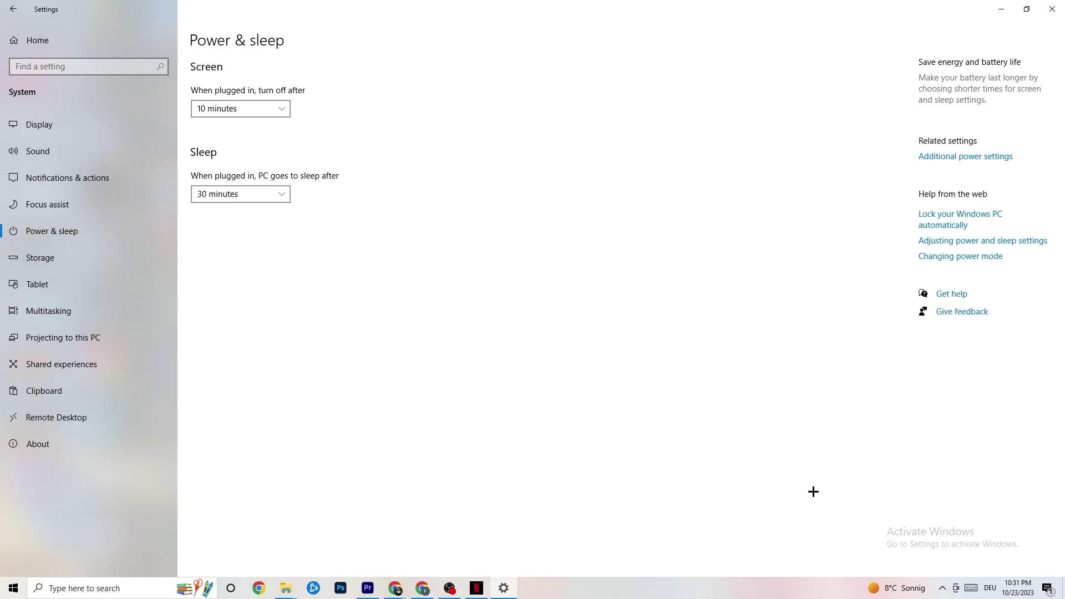
click(986, 154)
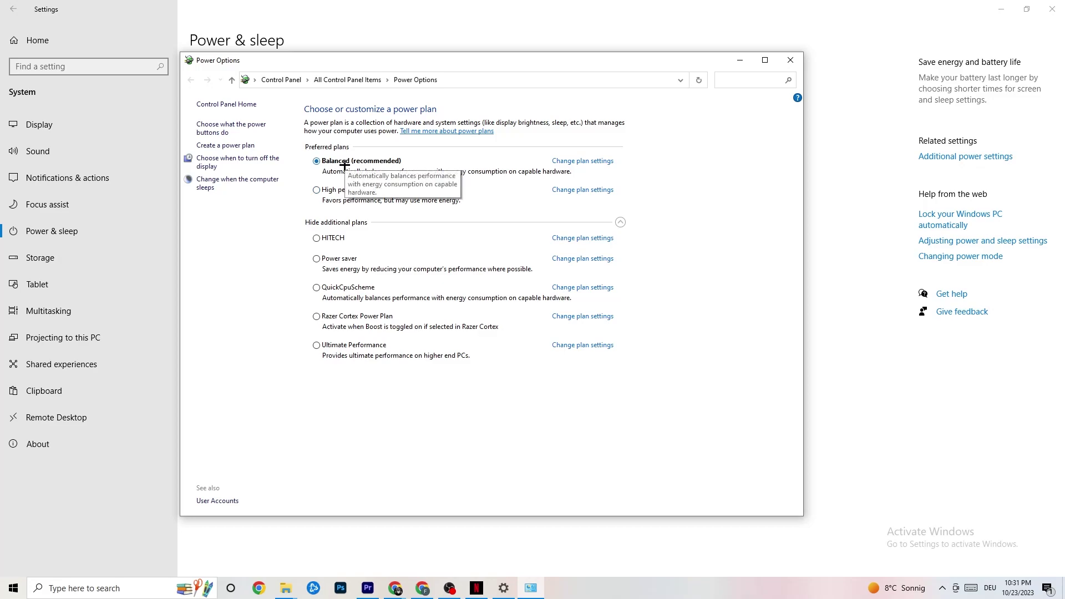
click(790, 59)
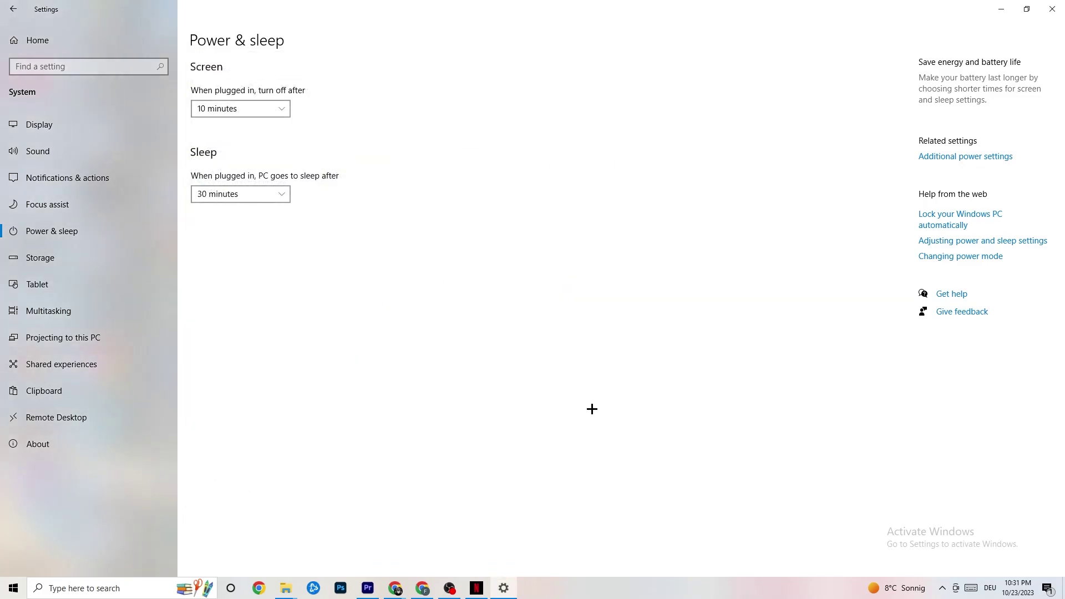
Keep Storage Sense running every week, run Clean now, and return to Settings home
click(84, 266)
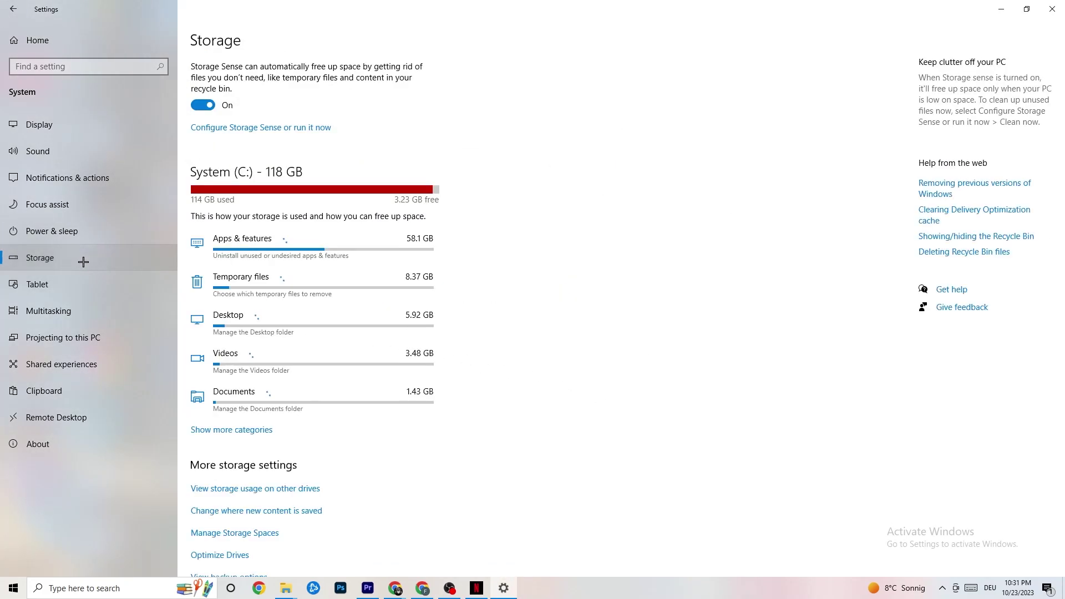
click(252, 128)
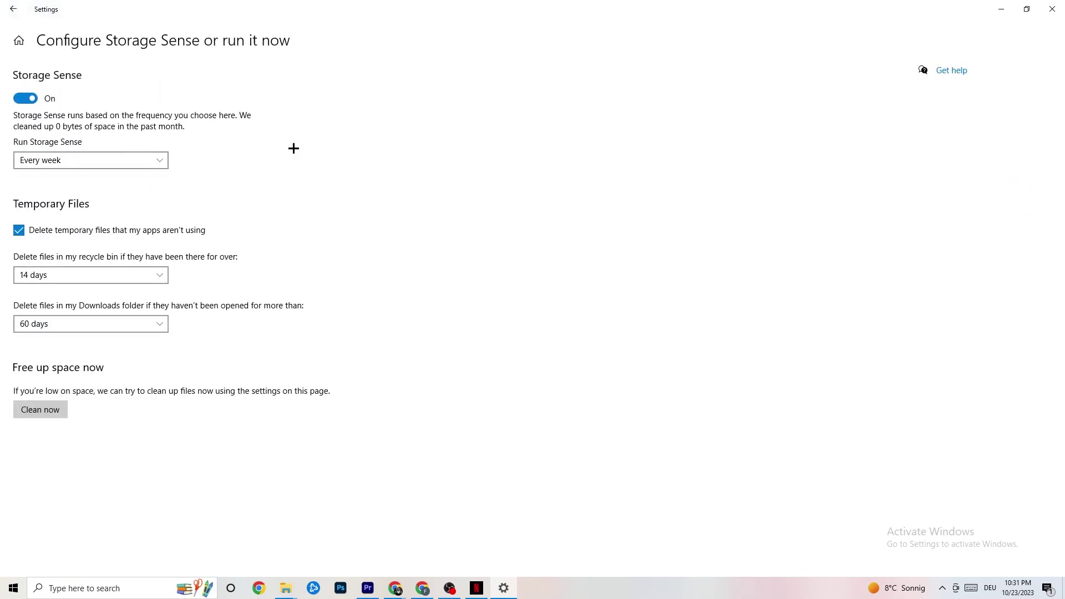
click(139, 160)
click(119, 160)
click(91, 160)
click(219, 174)
click(40, 410)
click(11, 7)
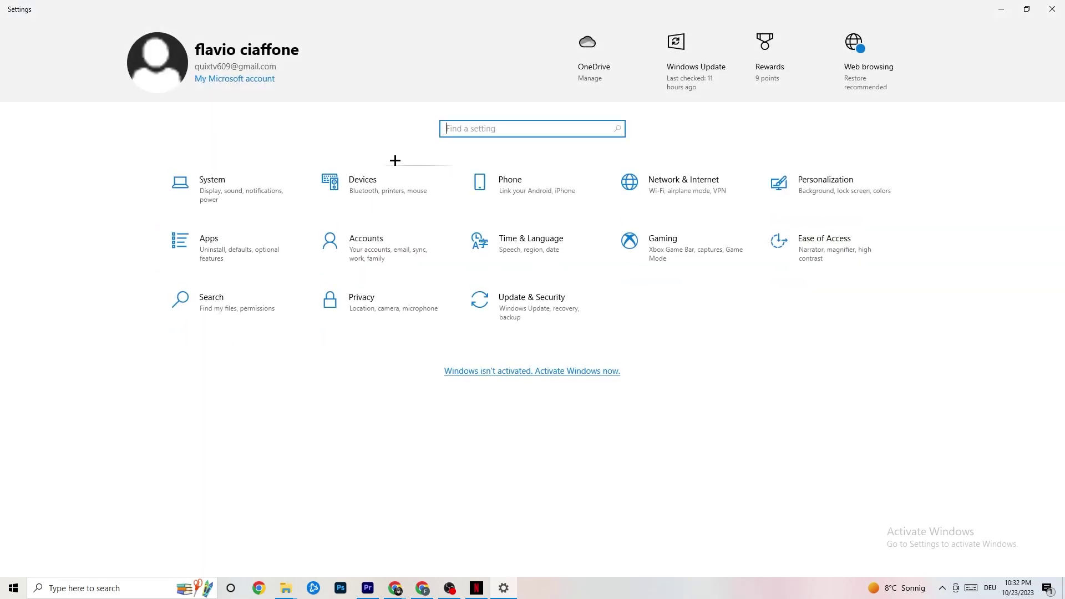
Confirm Game Mode is on under Gaming, then go back to Settings home
click(709, 254)
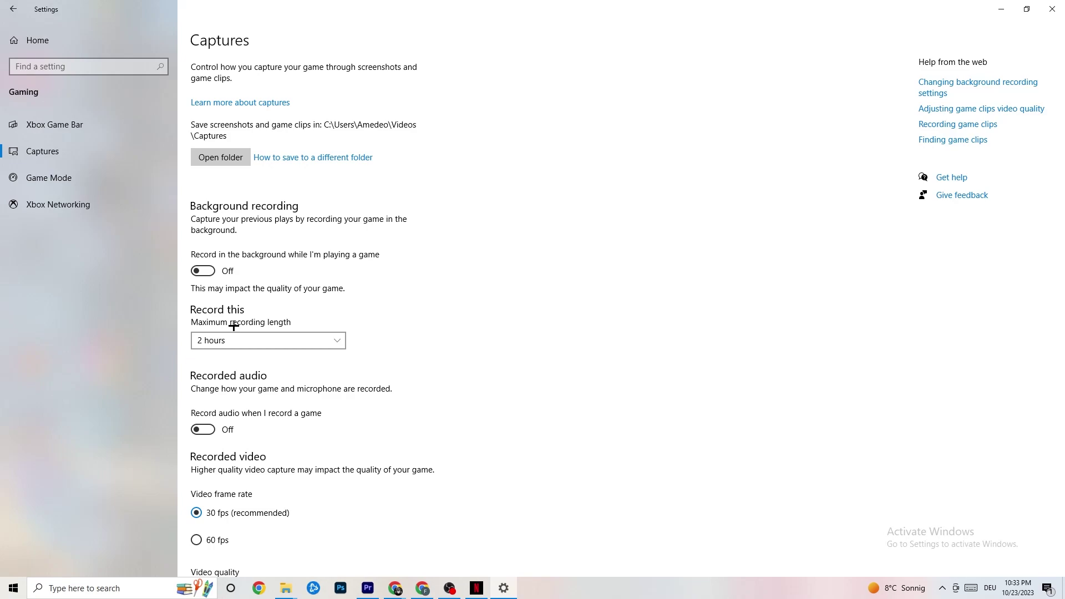
click(100, 179)
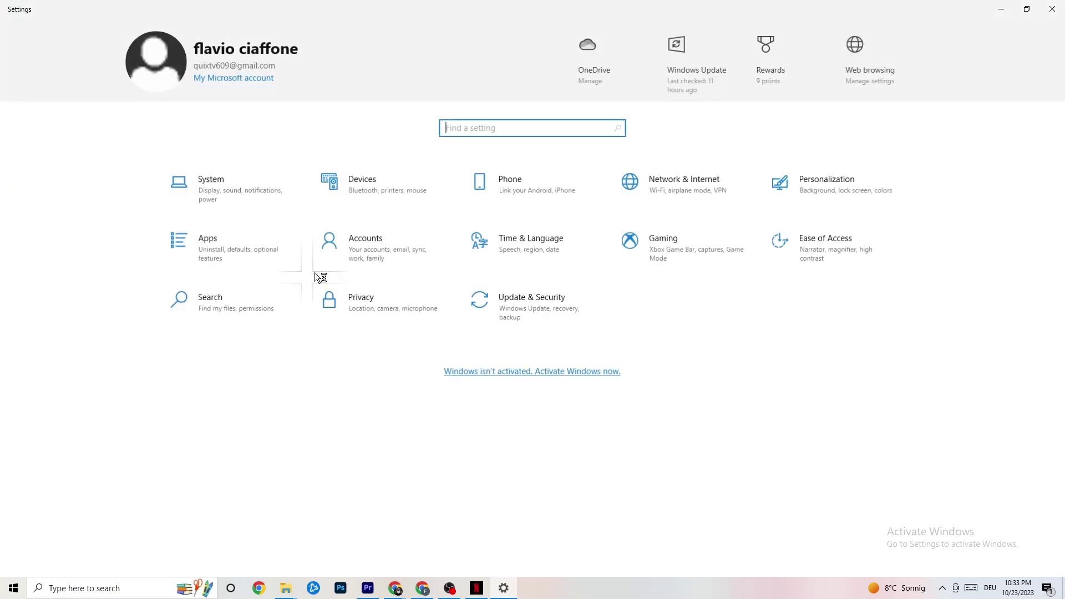
click(13, 9)
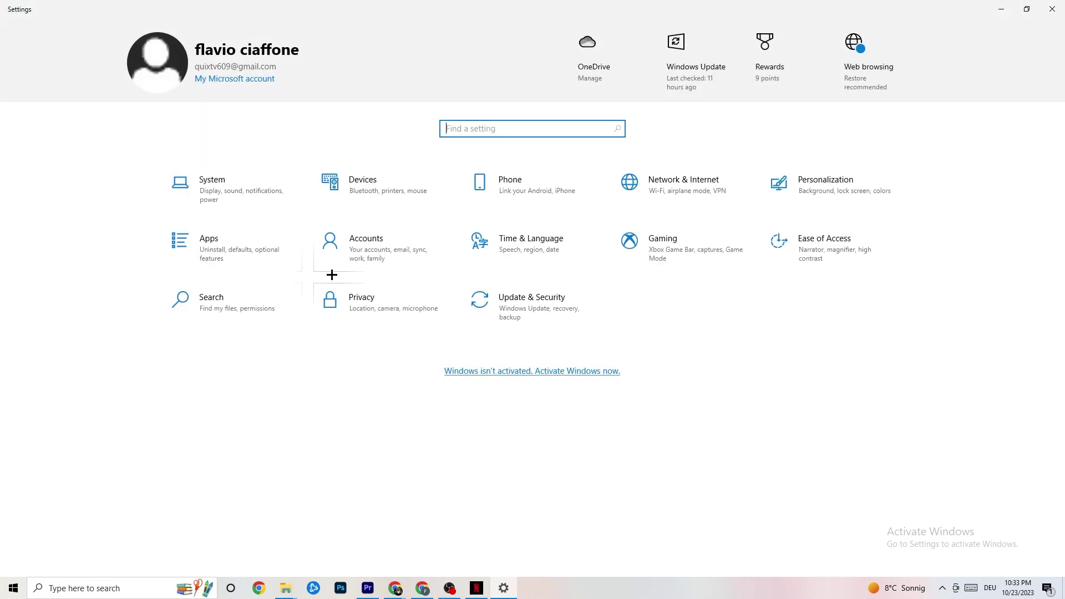
Check Update & Security, including Troubleshoot, until Windows Update reports the PC up to date, then close Settings
click(556, 319)
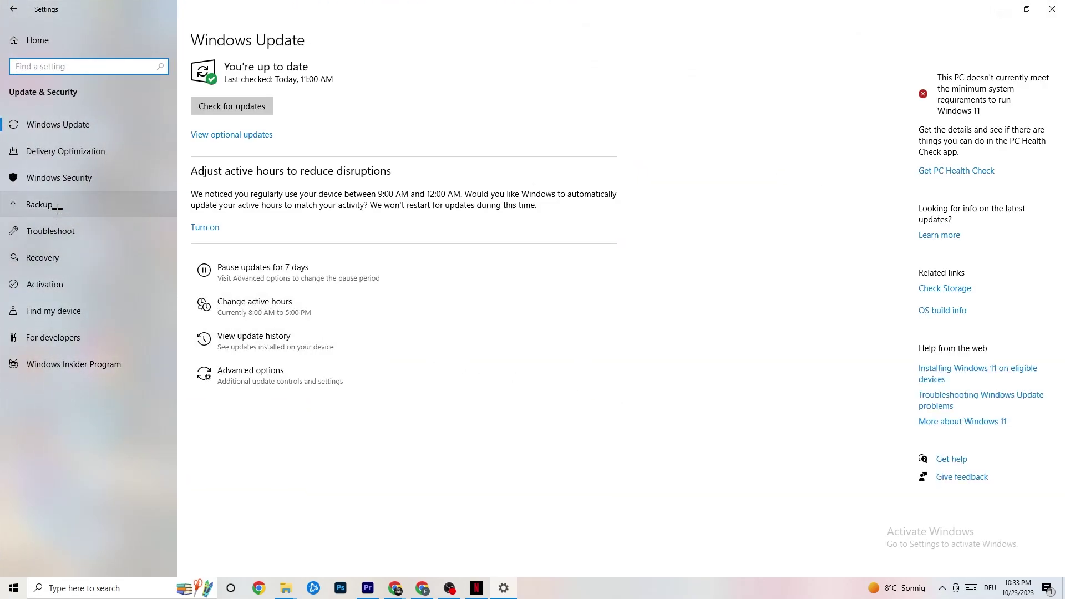
click(60, 225)
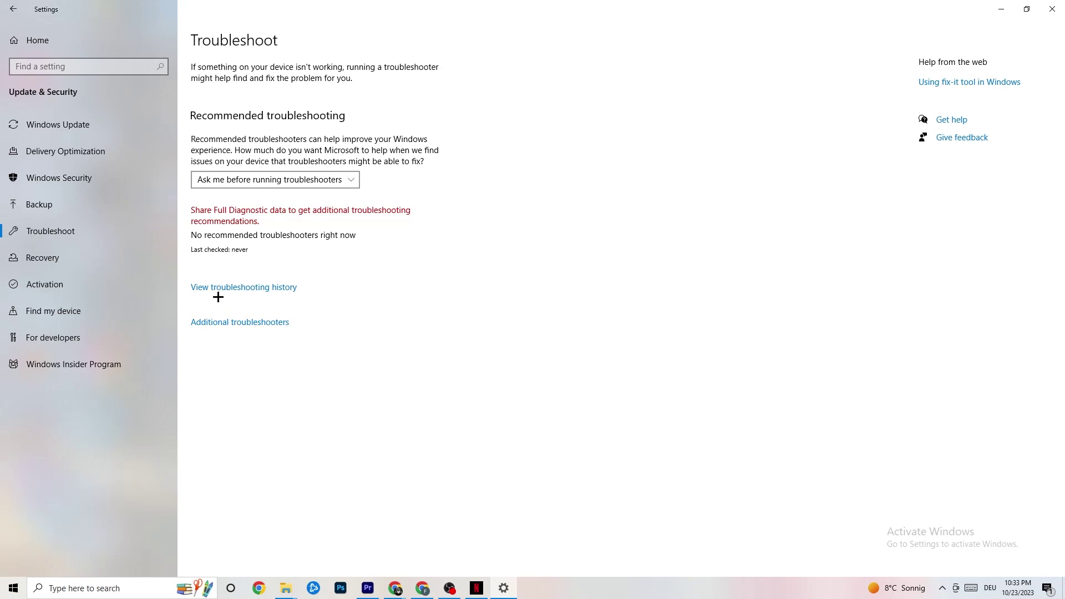
click(85, 125)
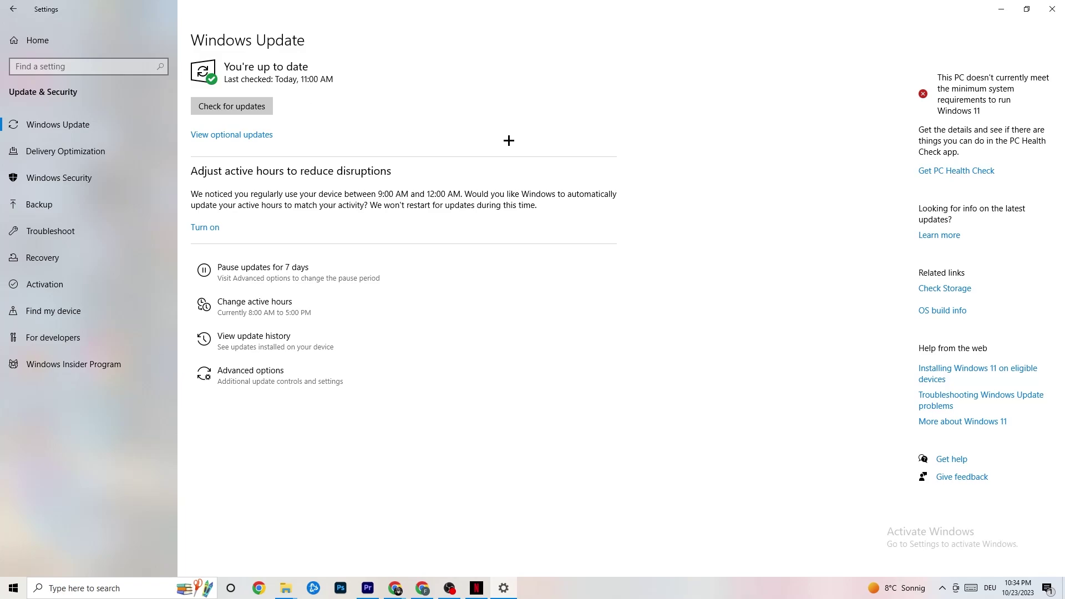
click(1041, 13)
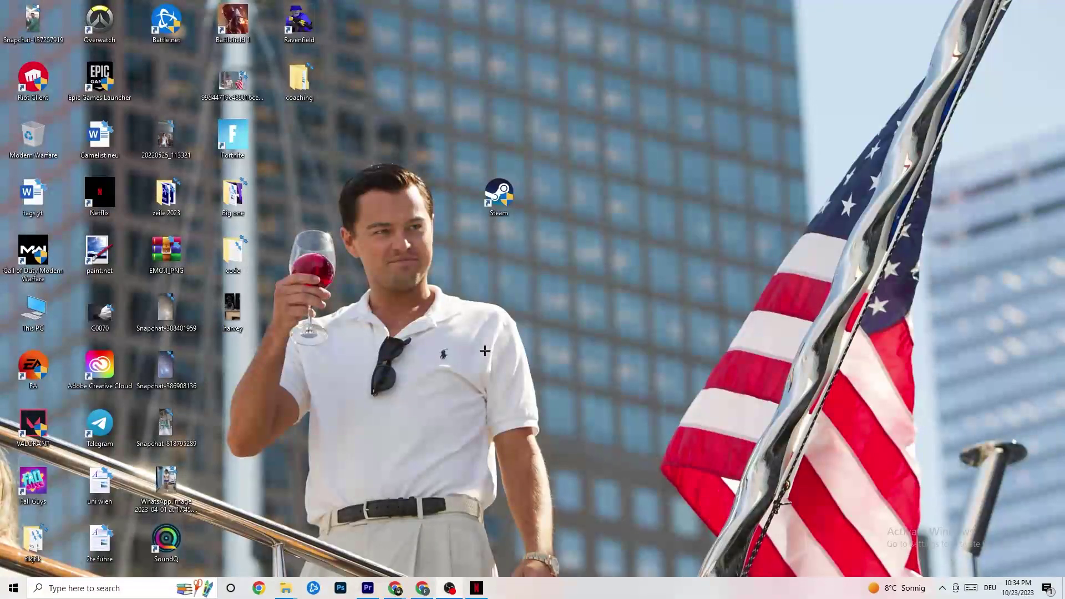